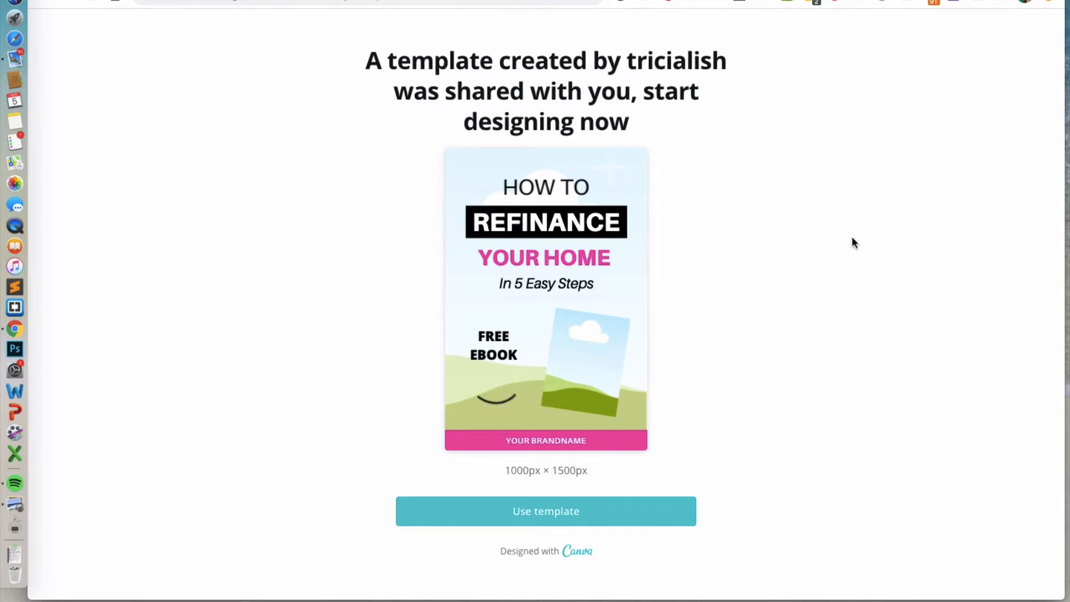
Open the shared HOW TO REFINANCE YOUR HOME template for editing.
click(627, 513)
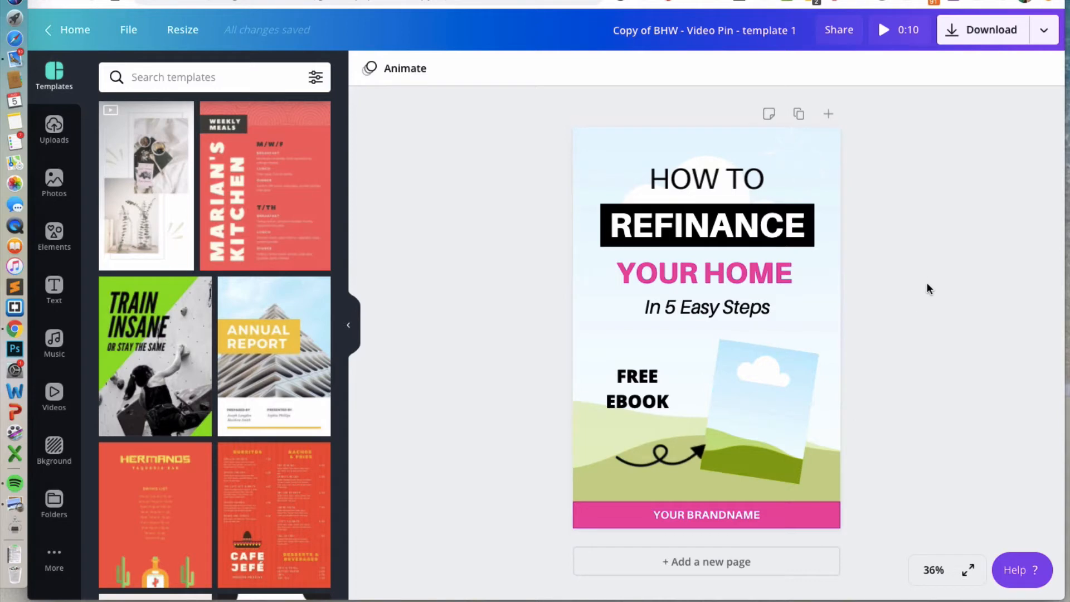
Try the Arimo and Open Sans Extra Bold fonts on the HOW TO heading and restore Aileron Regular.
click(728, 176)
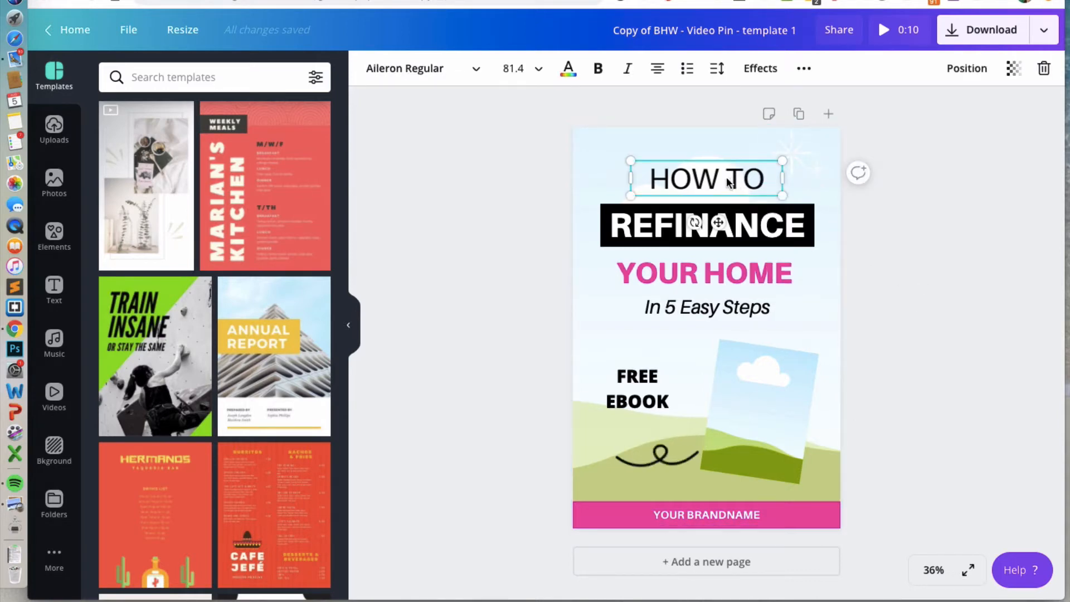
click(462, 70)
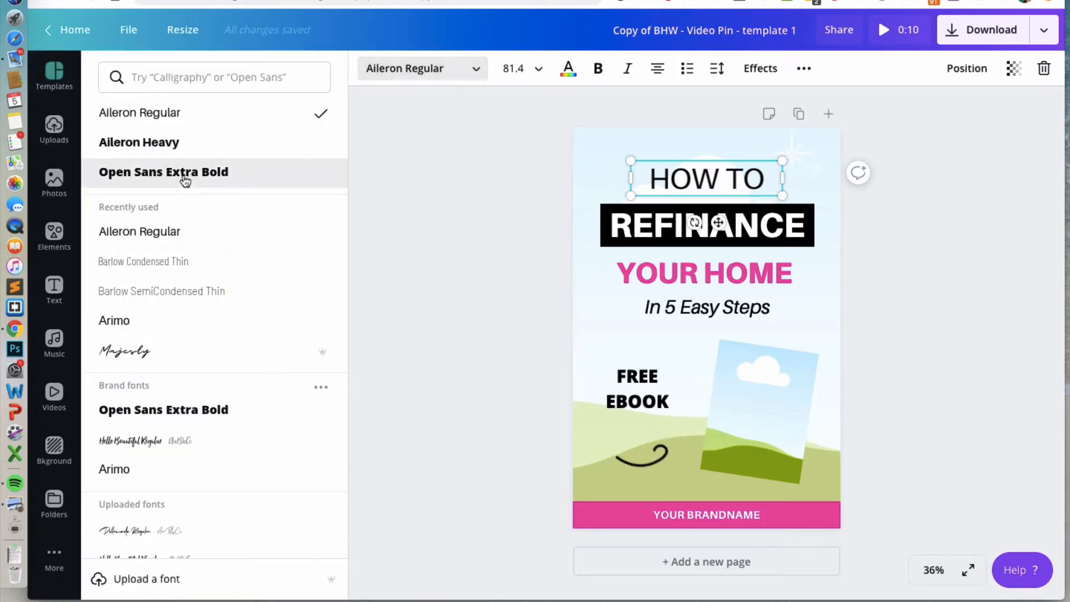
click(133, 325)
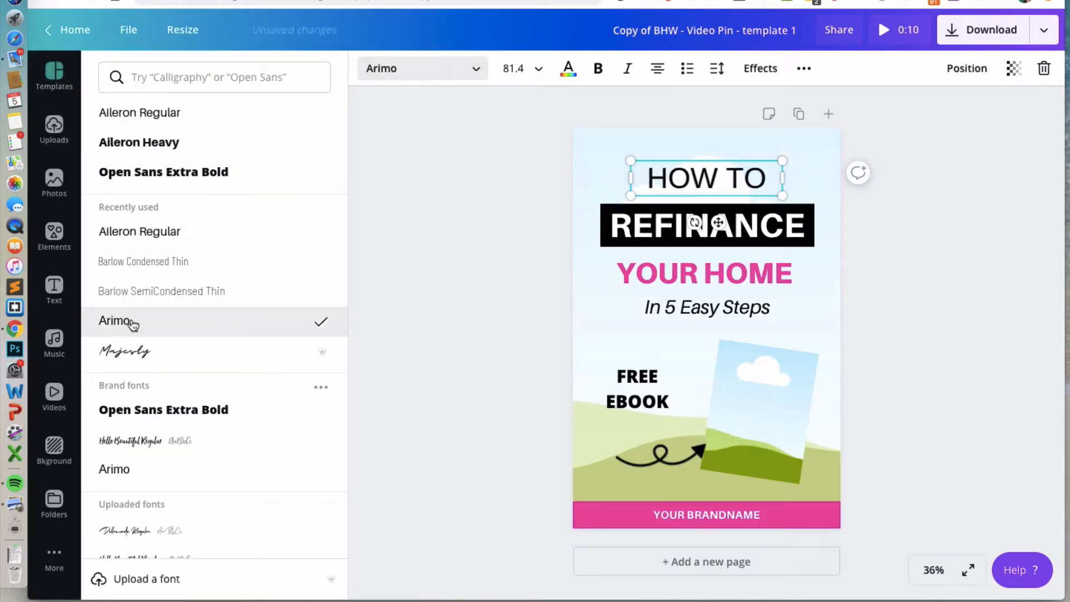
click(151, 410)
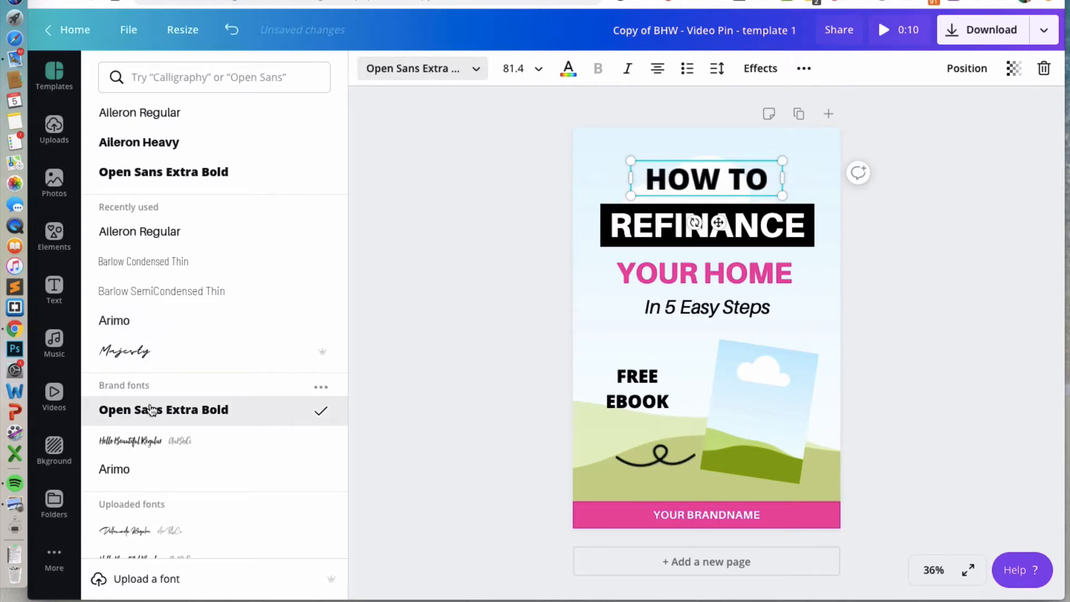
click(188, 114)
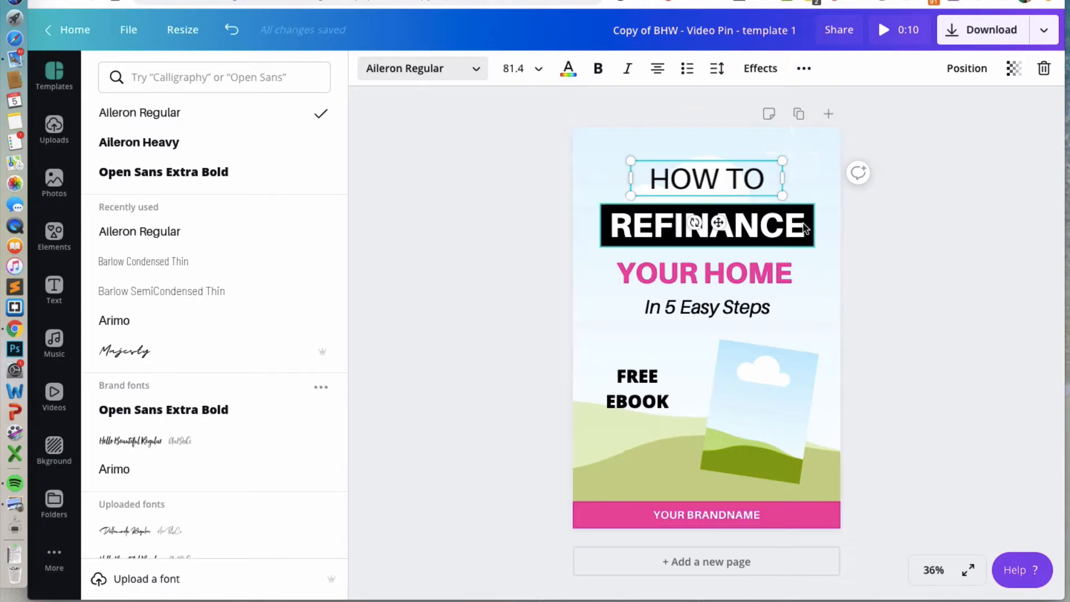
Recolor the box behind REFINANCE to the document's pink.
click(804, 224)
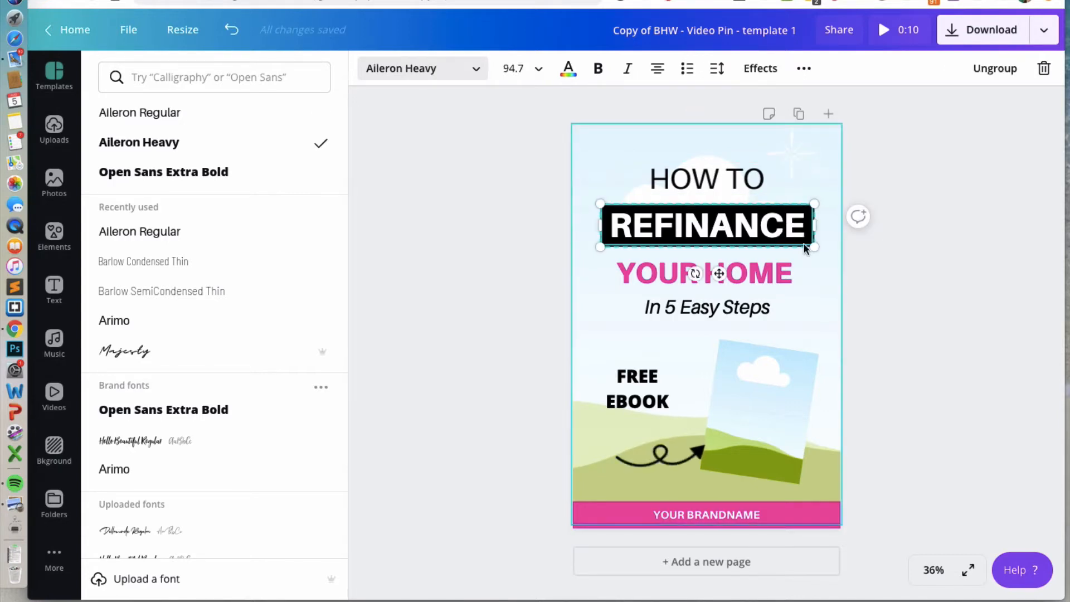
click(778, 229)
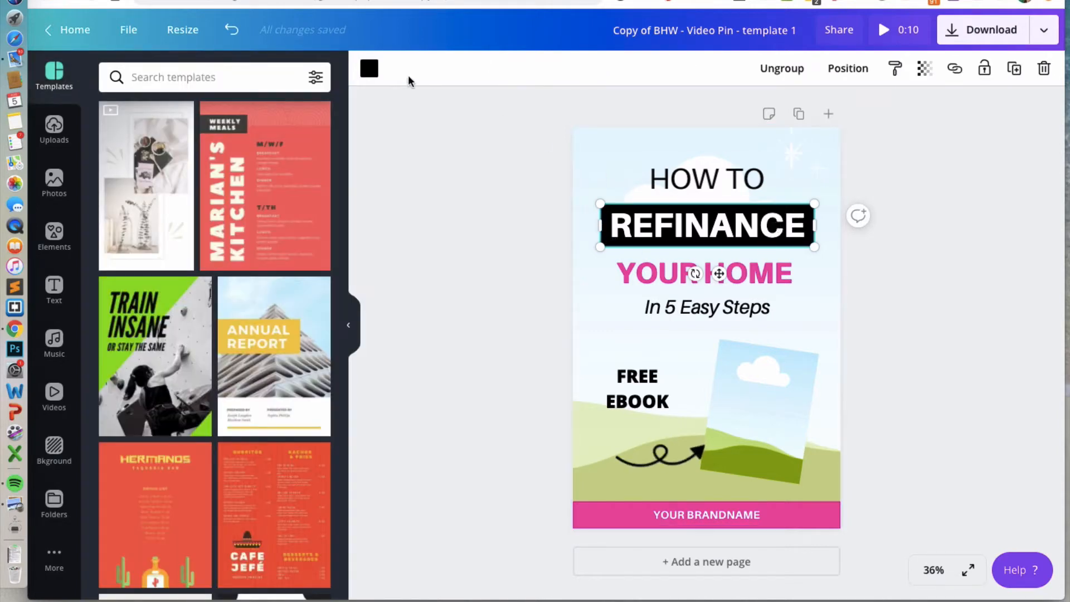
click(369, 69)
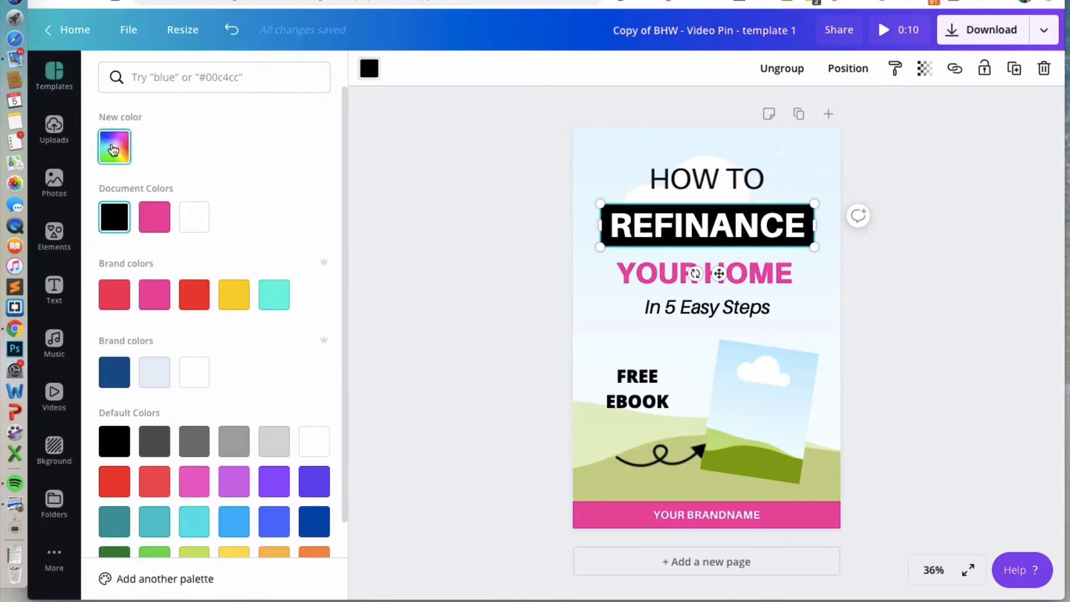
click(117, 148)
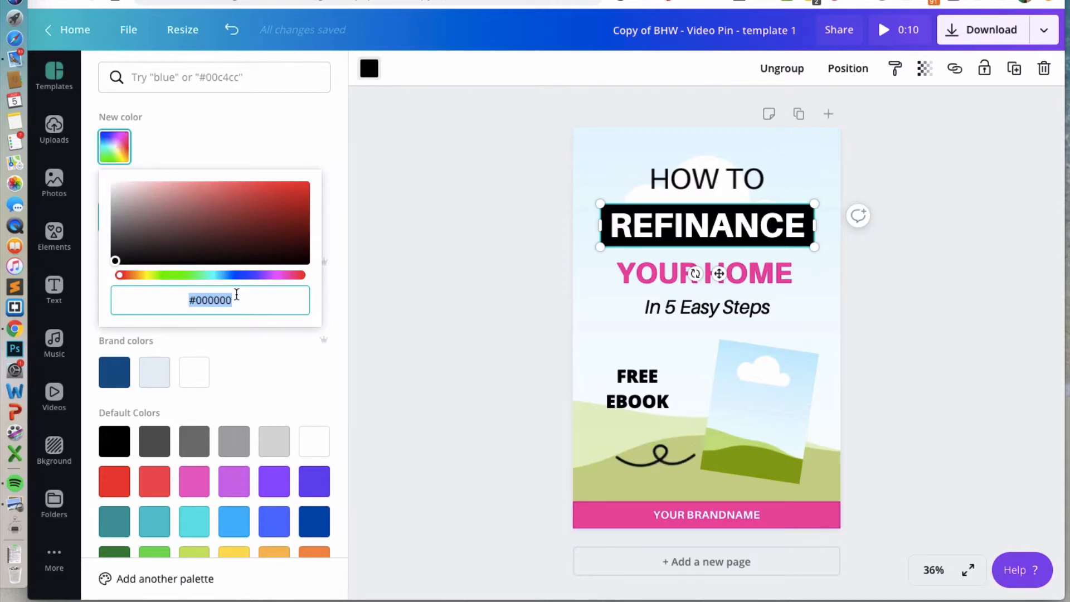
click(305, 132)
scroll(293, 395, down, 2)
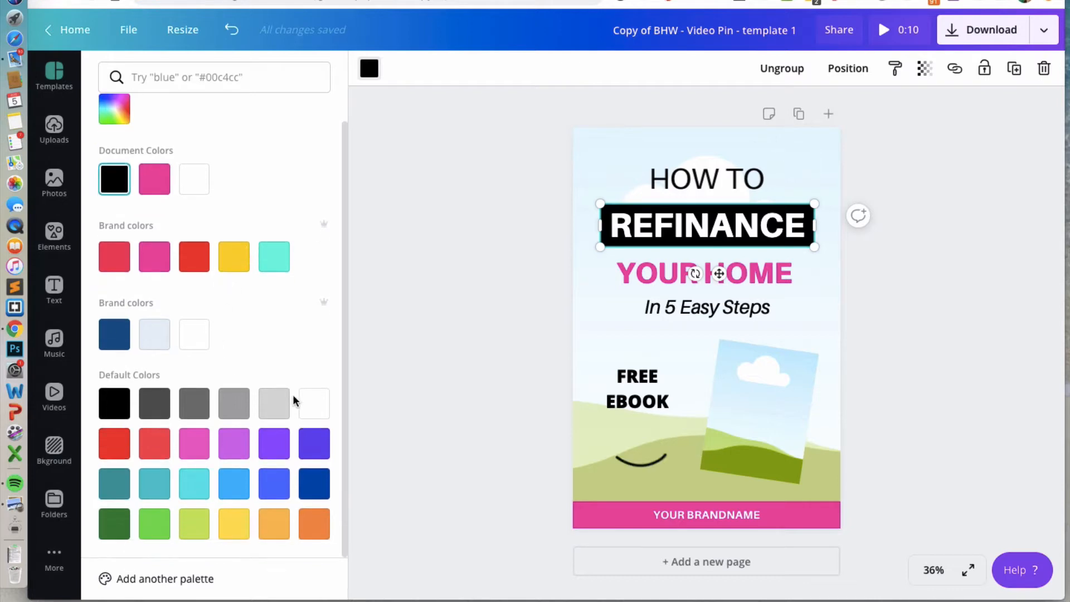
click(277, 489)
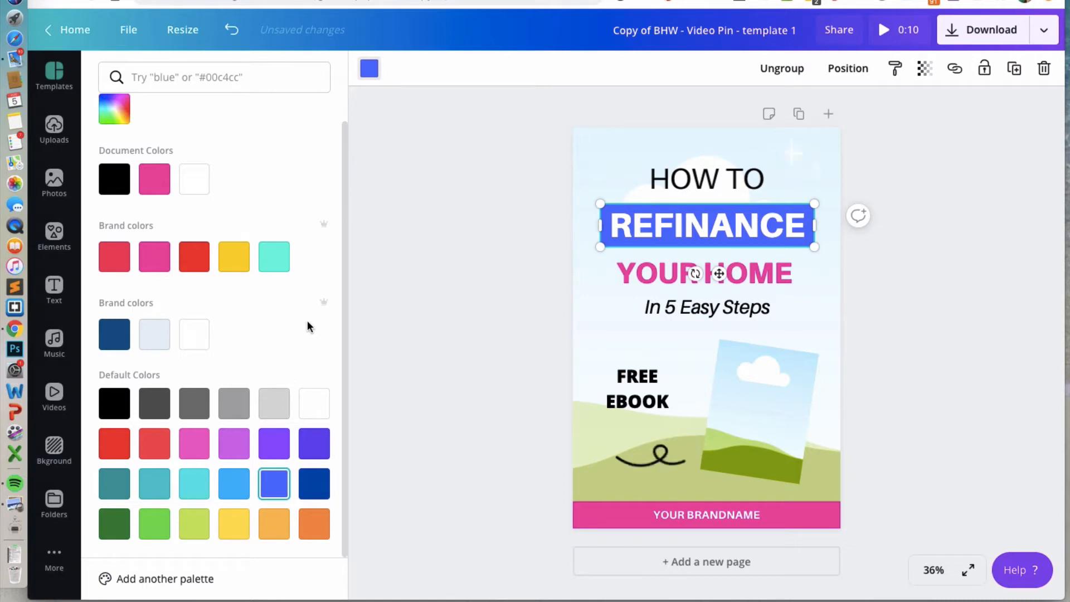
click(154, 185)
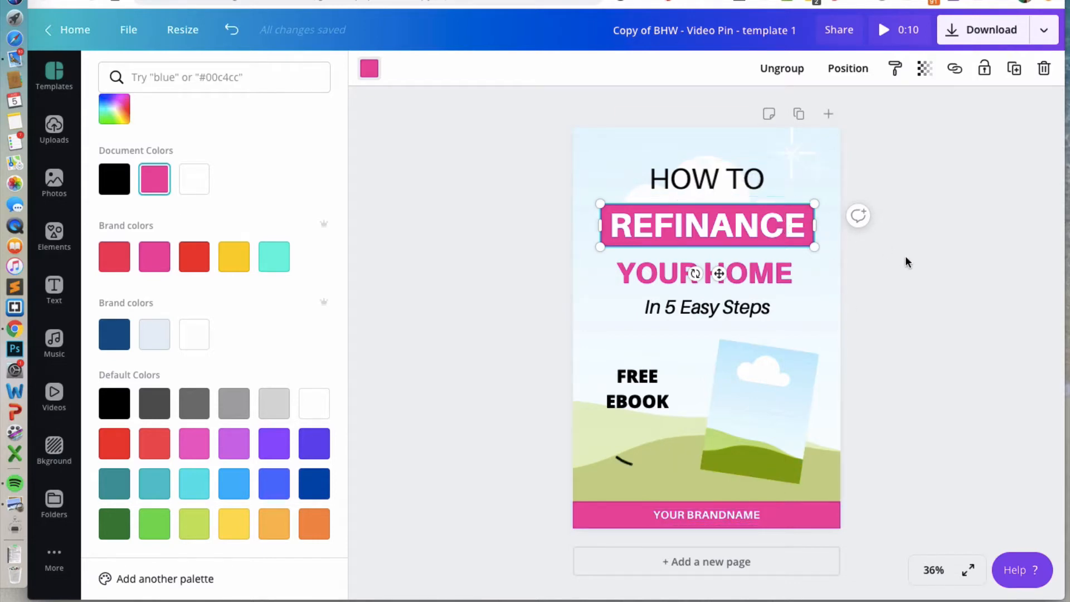
Select and unlock the background image frame behind the design.
click(703, 139)
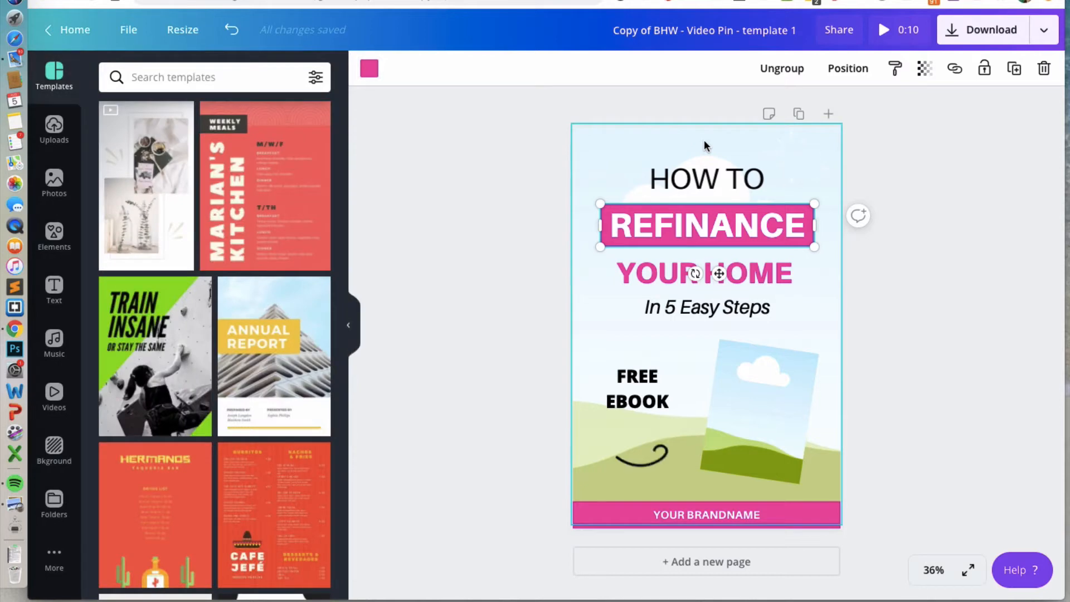
click(704, 142)
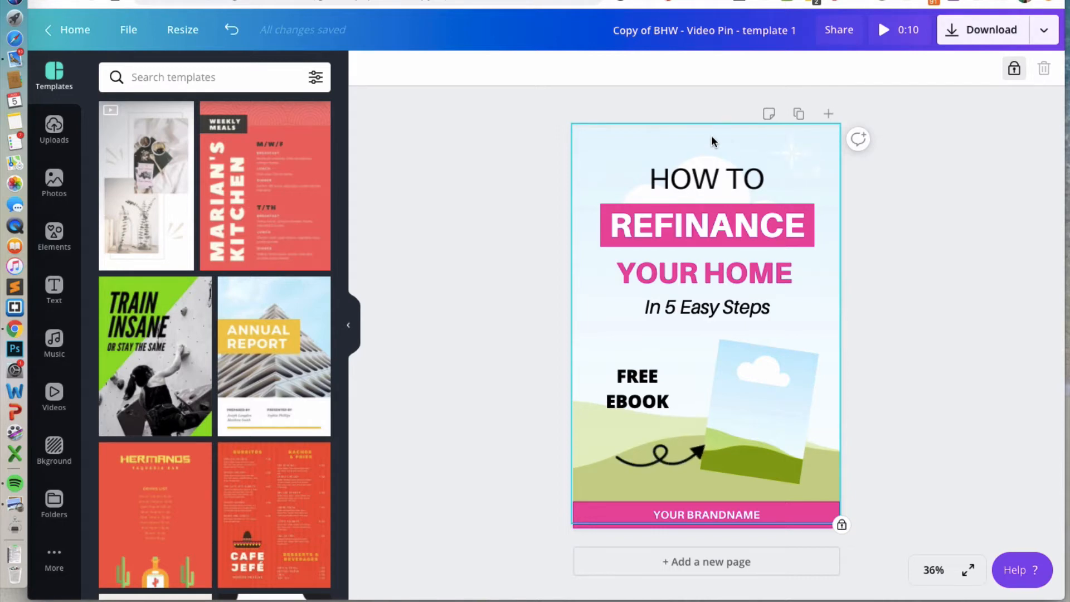
click(1014, 70)
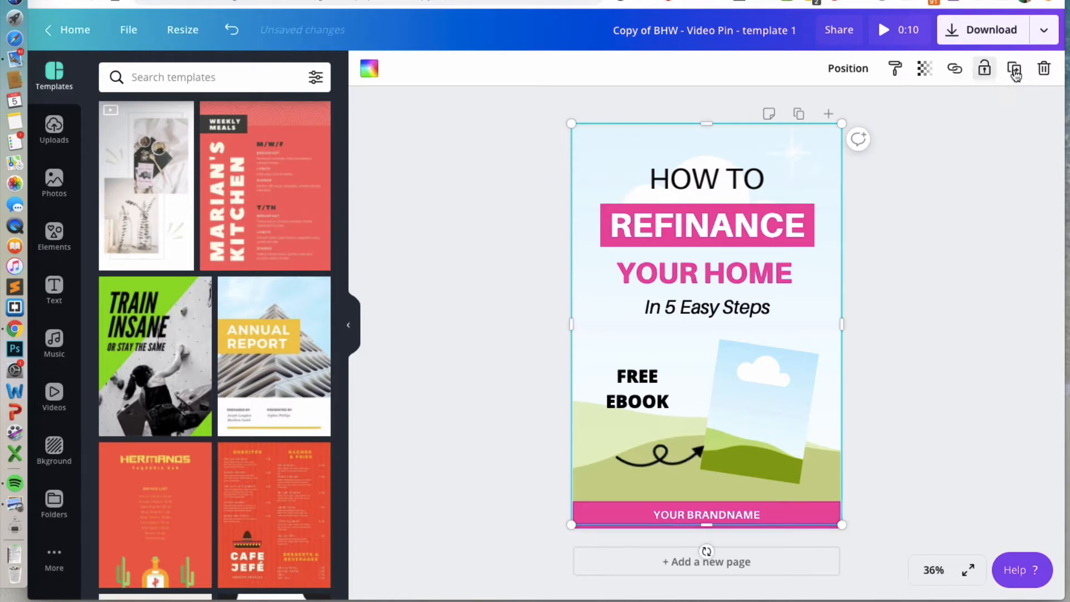
drag(615, 151, 611, 255)
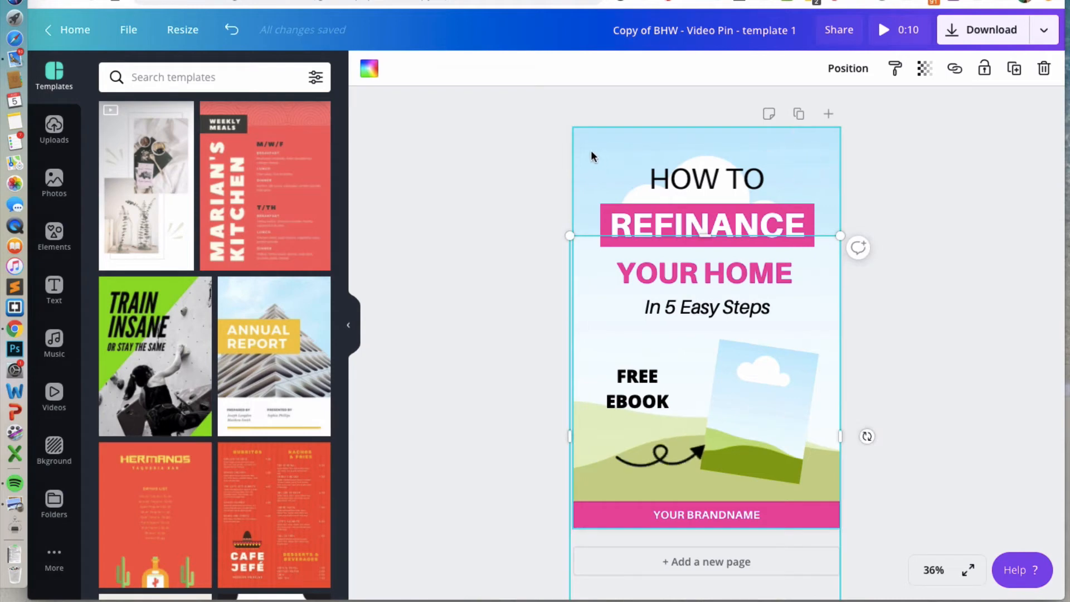
Search the photo library for bank.
click(57, 180)
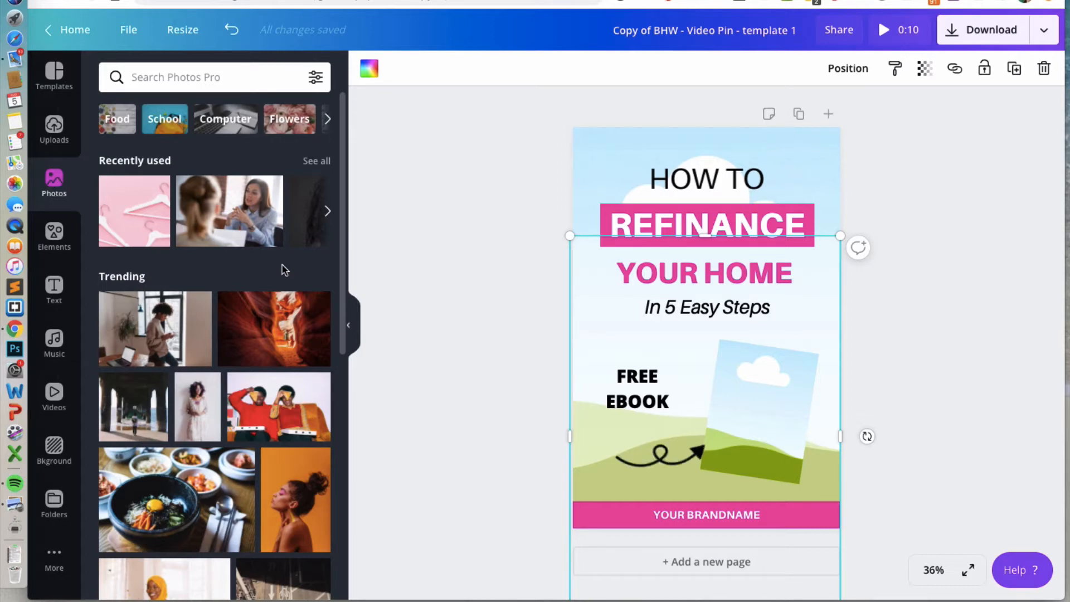
click(217, 77)
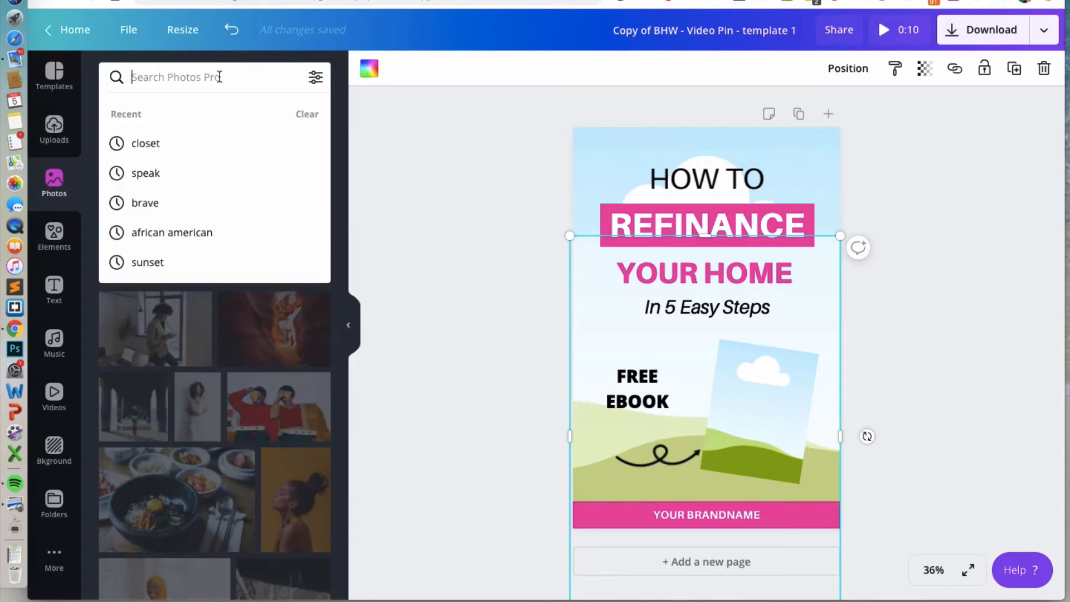
text(bank)
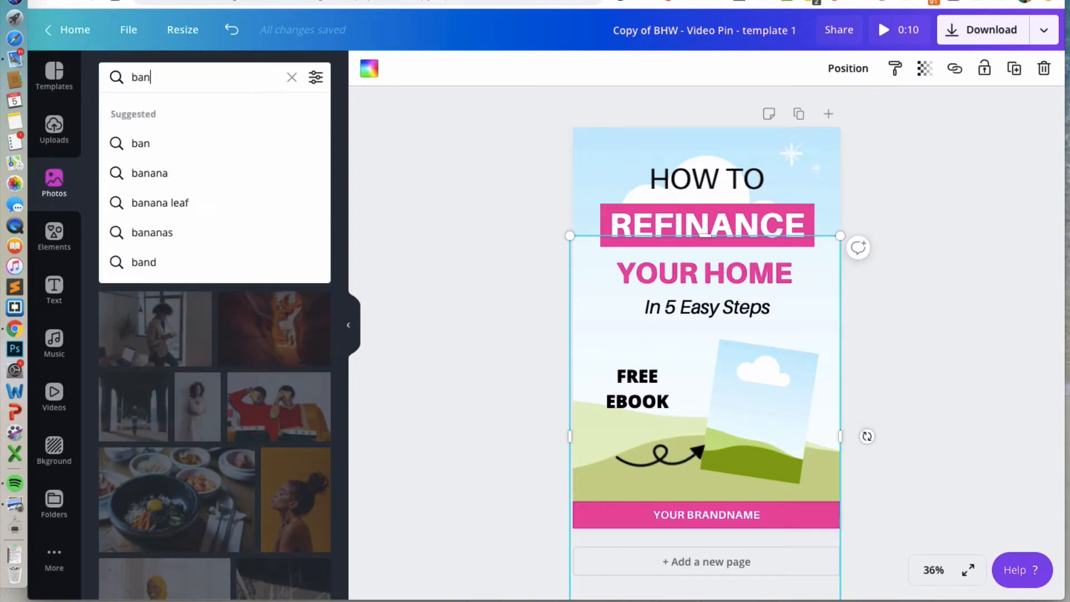
key(Return)
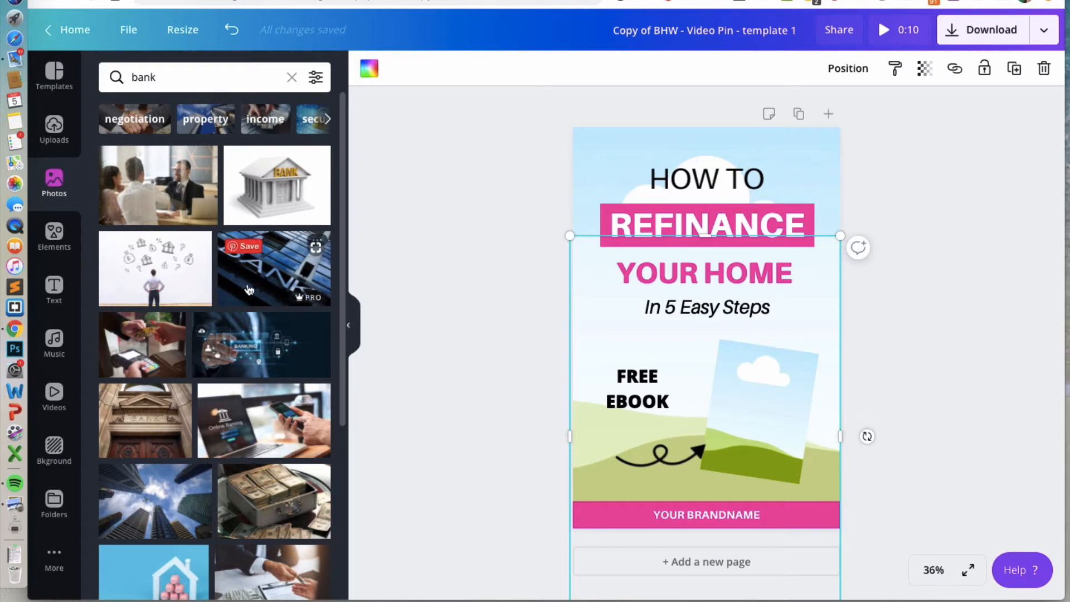
Replace the background with the upward skyscraper photo from the results and align its frame to the page top.
drag(163, 500, 165, 473)
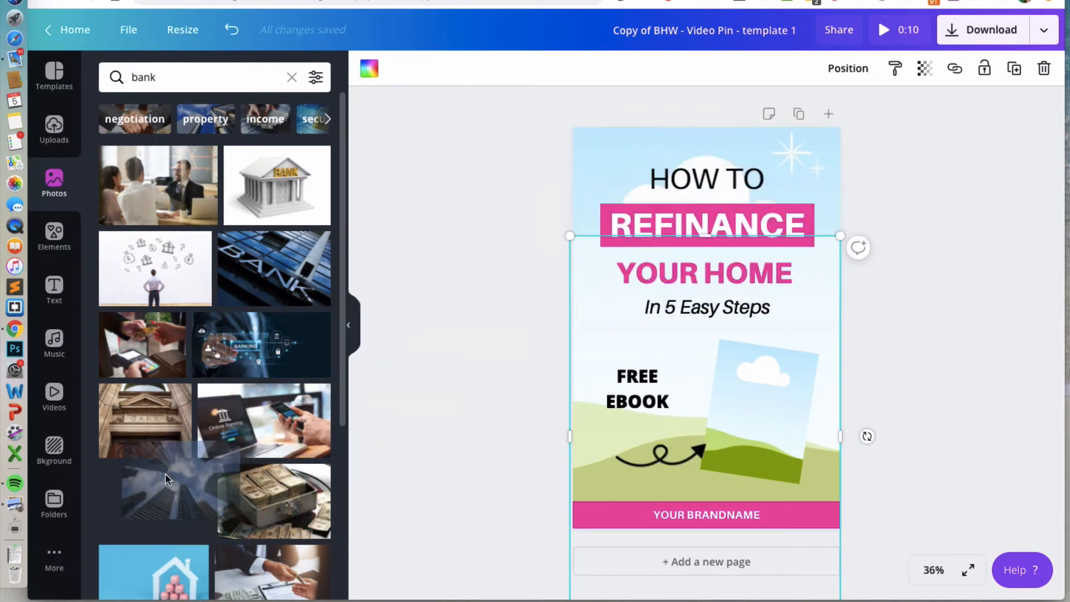
drag(590, 295, 591, 381)
drag(161, 507, 642, 151)
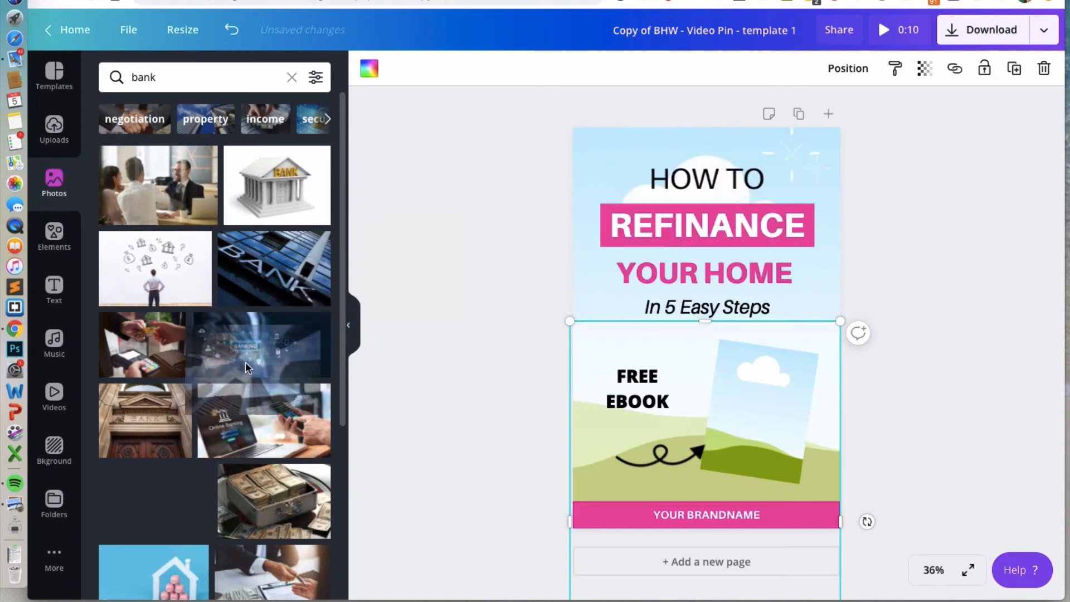
click(595, 152)
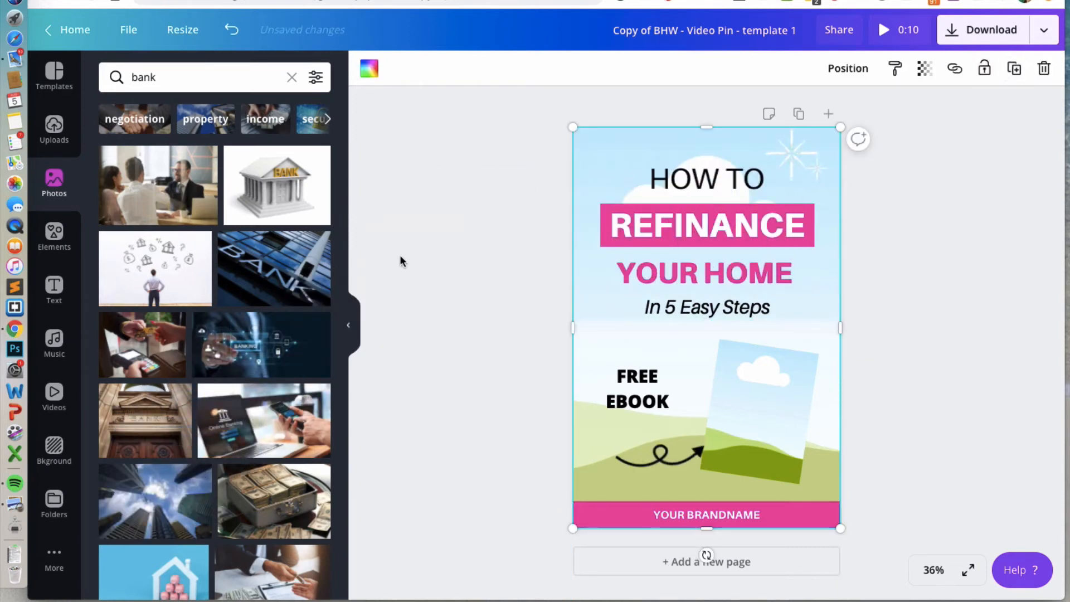
drag(161, 501, 596, 245)
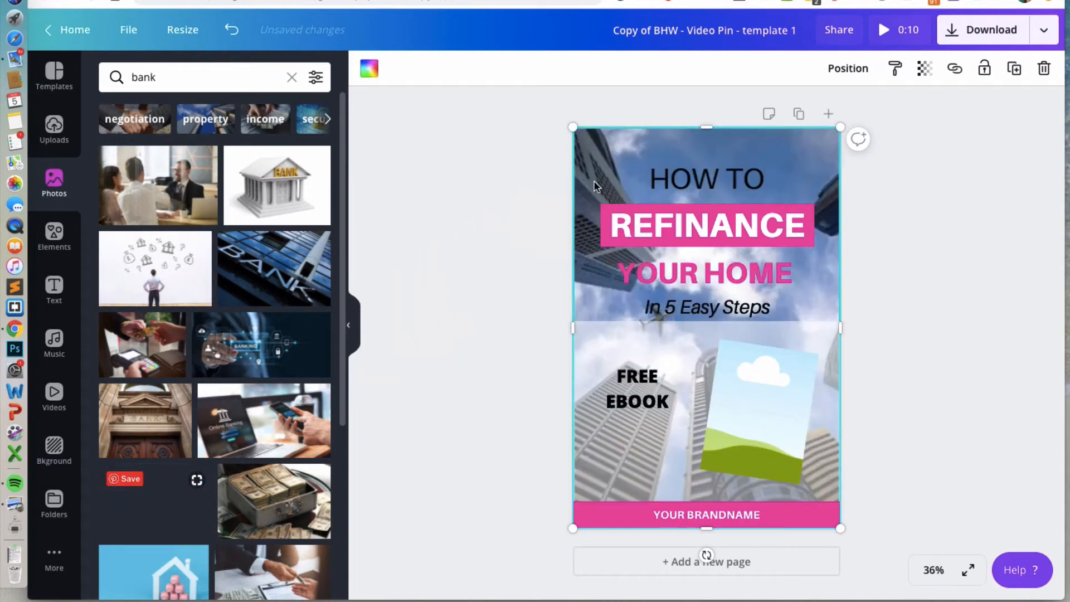
drag(594, 334, 594, 140)
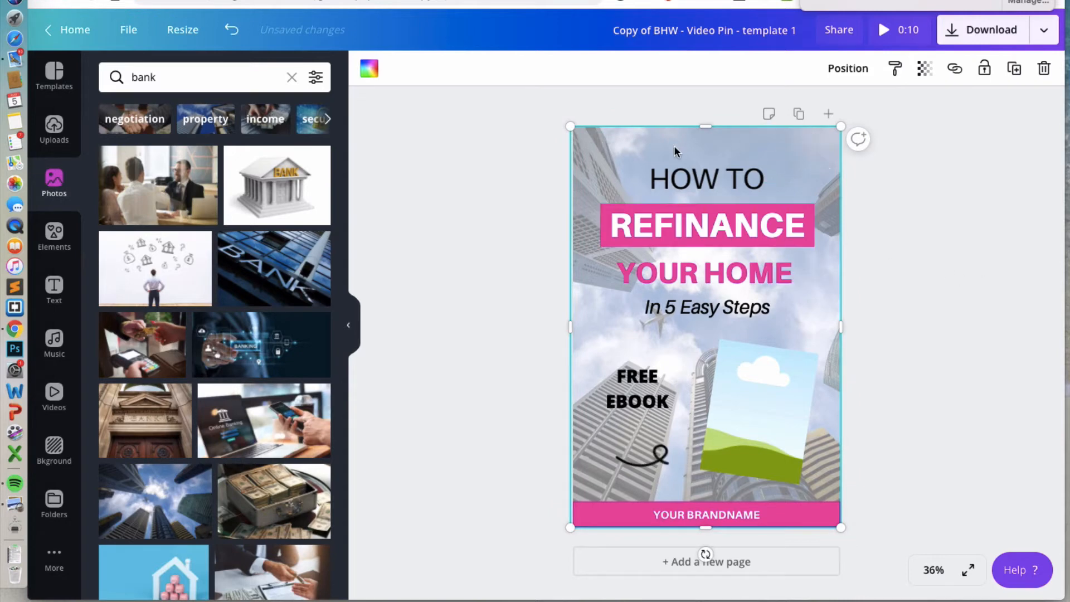
Set the background photo's transparency to 71.
click(924, 68)
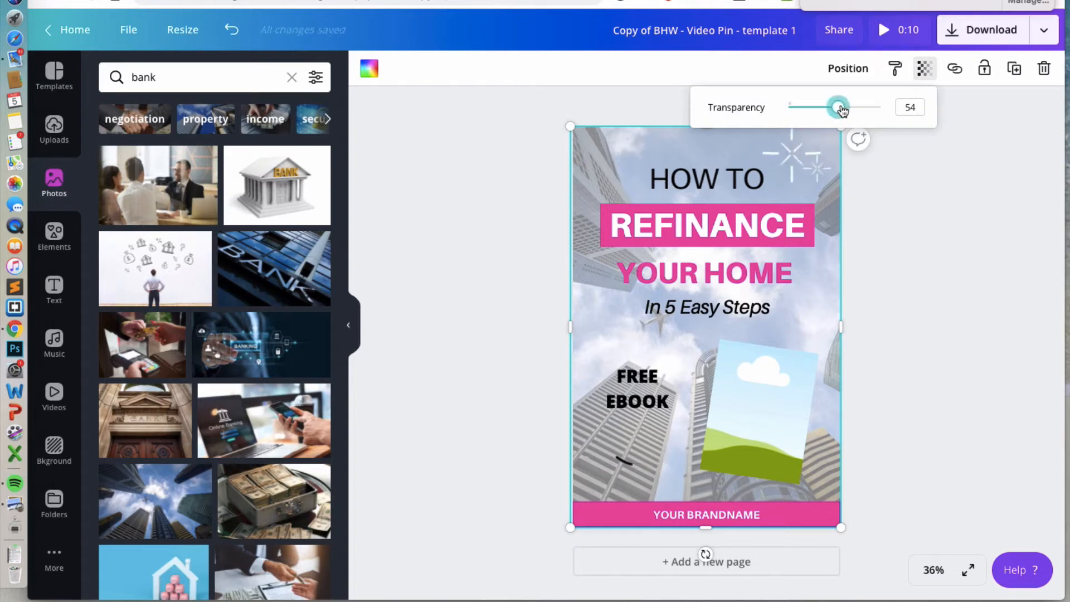
mouse_move(837, 106)
mouse_down()
mouse_move(856, 109)
mouse_move(782, 113)
mouse_move(853, 107)
mouse_up()
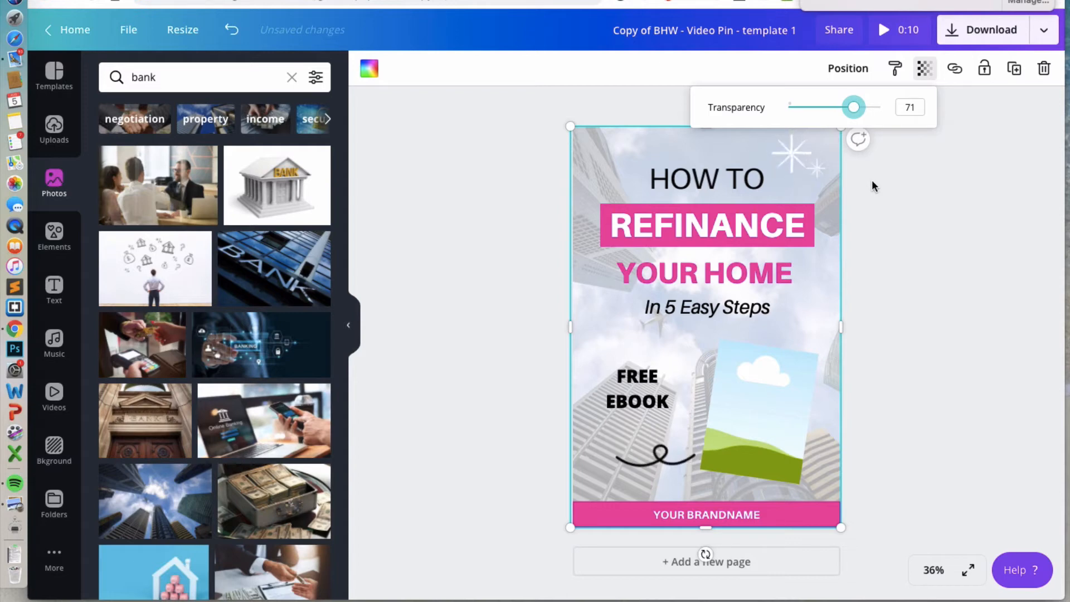
click(874, 267)
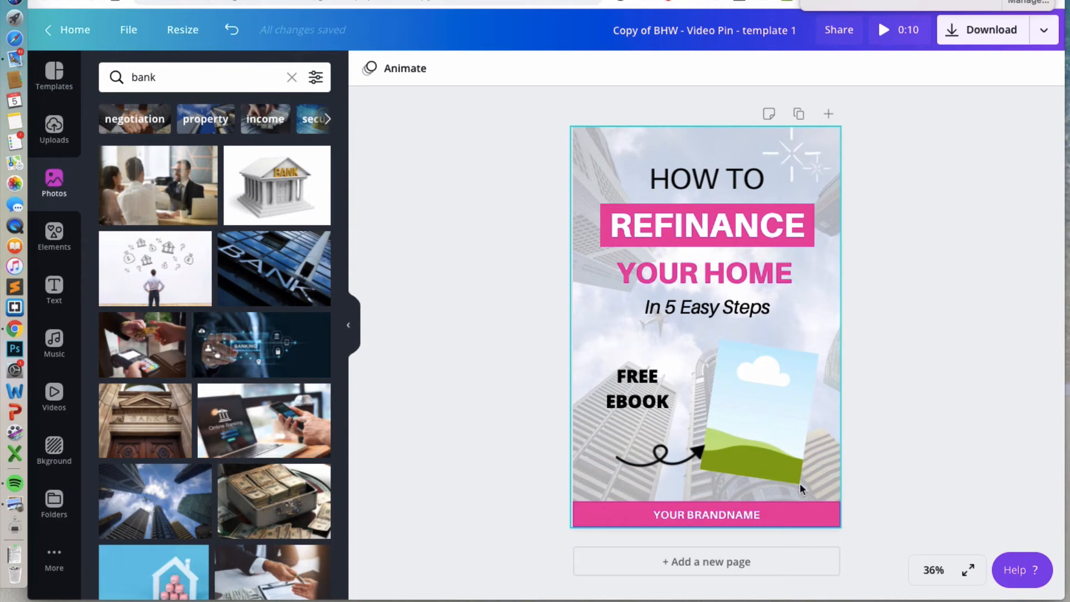
Inspect the arrow video element's transparency, volume and trim settings.
click(610, 479)
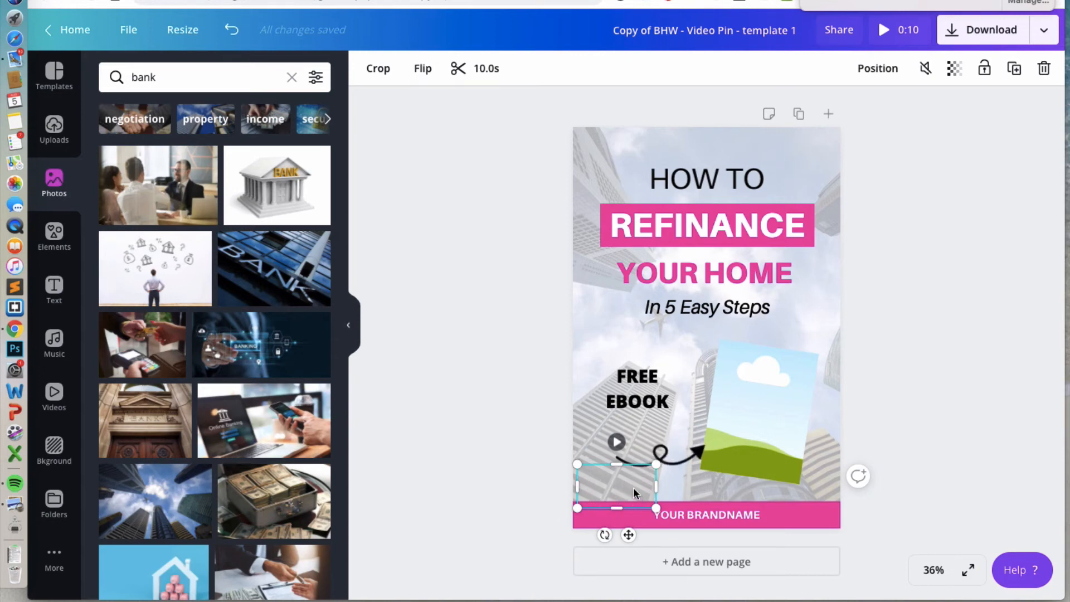
click(955, 69)
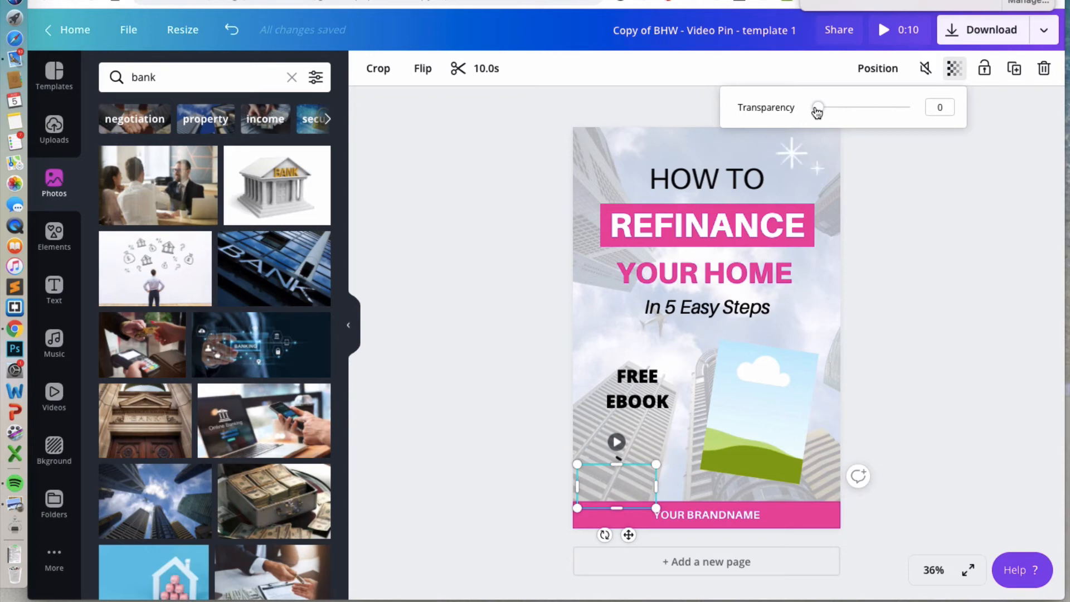
click(925, 68)
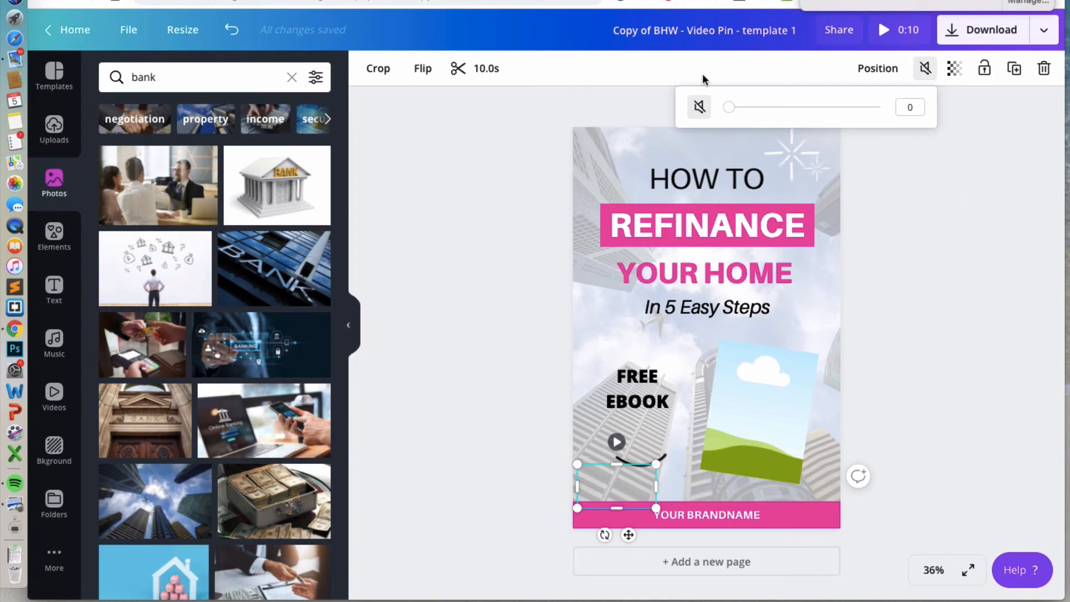
click(466, 77)
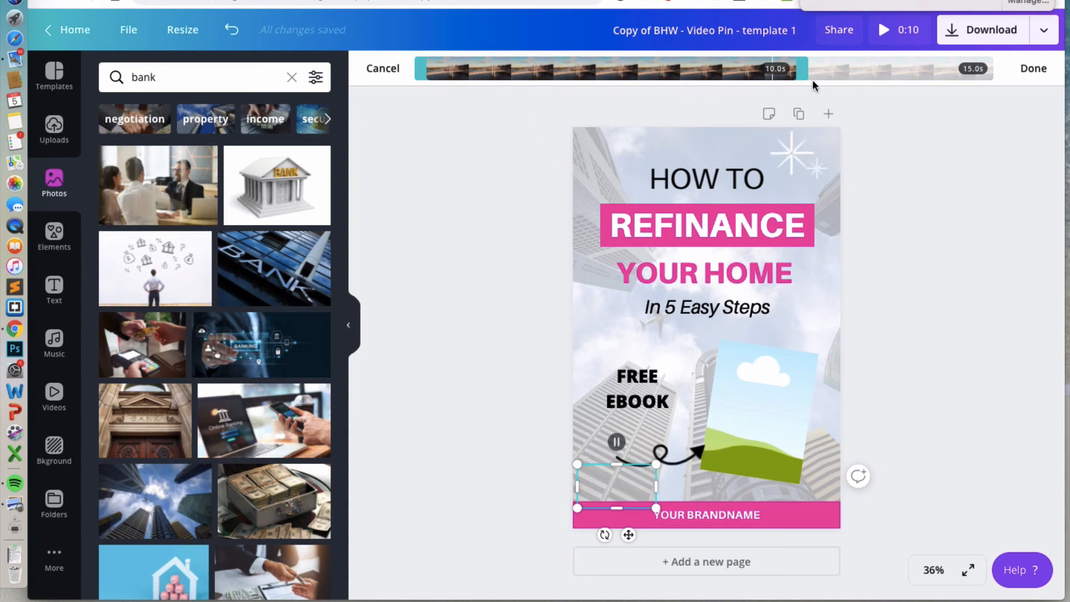
click(1033, 68)
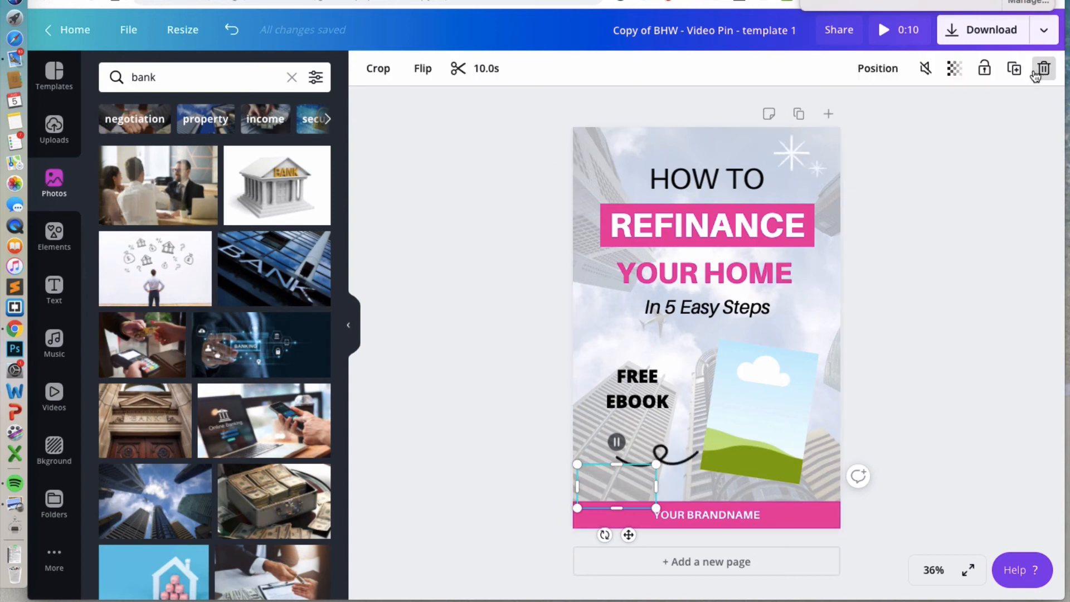
click(953, 68)
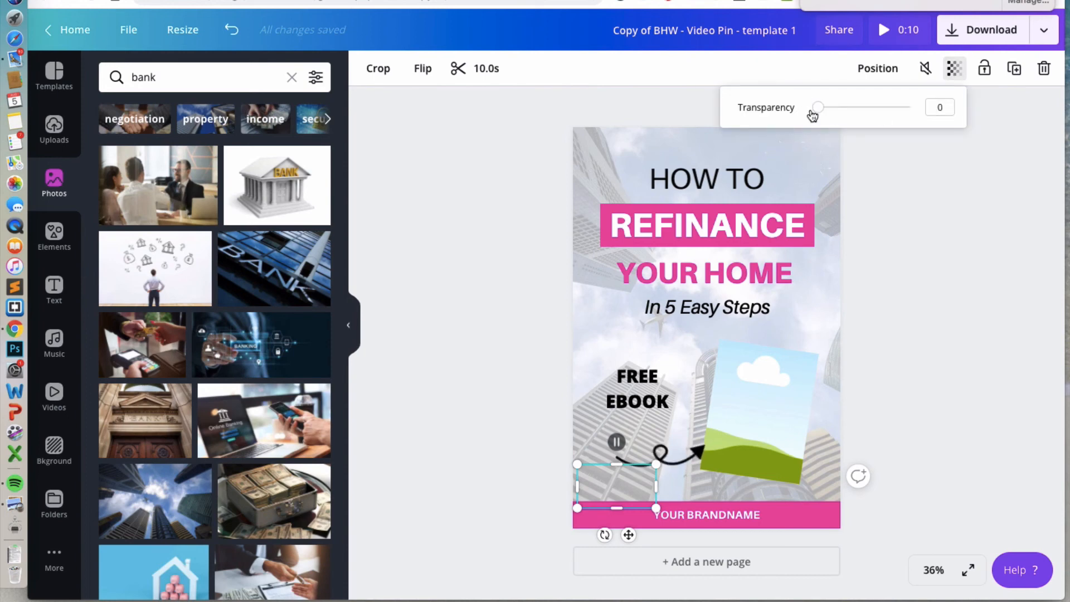
click(895, 244)
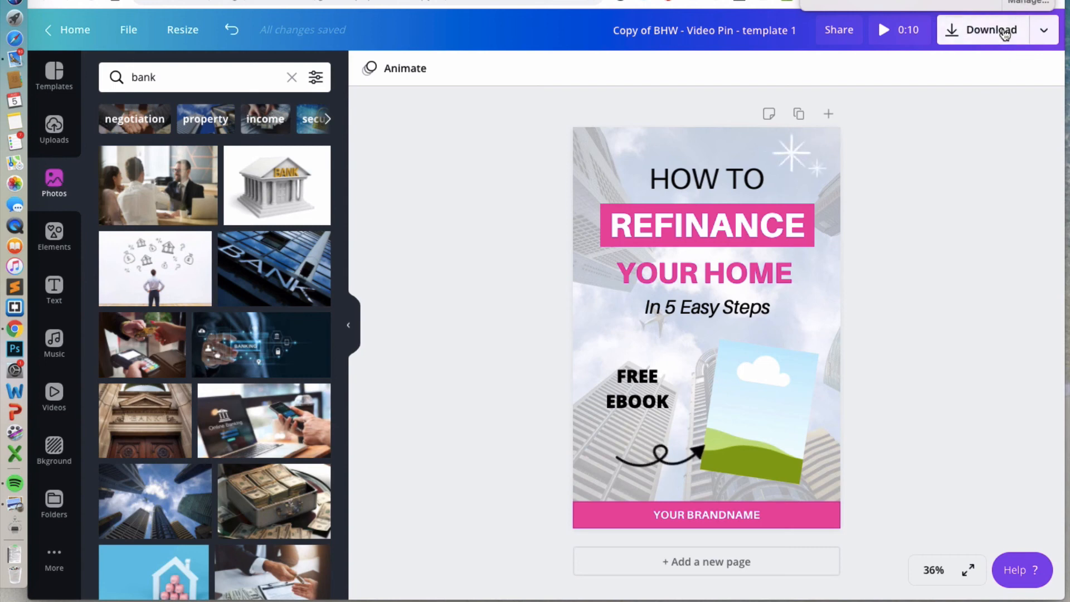
Download the design as an MP4 video and play the downloaded file.
click(1003, 33)
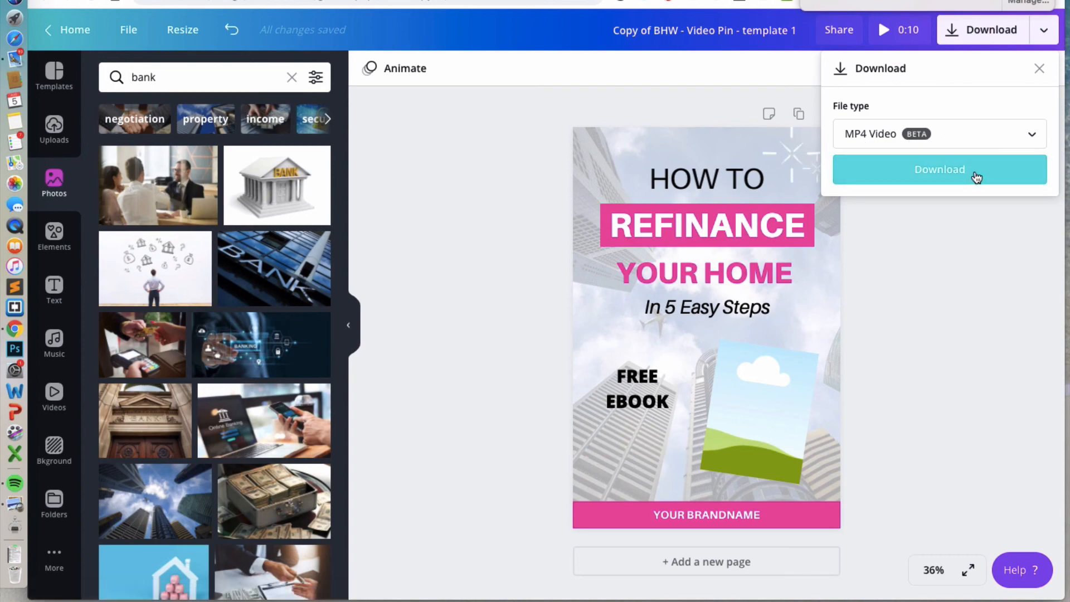
click(970, 177)
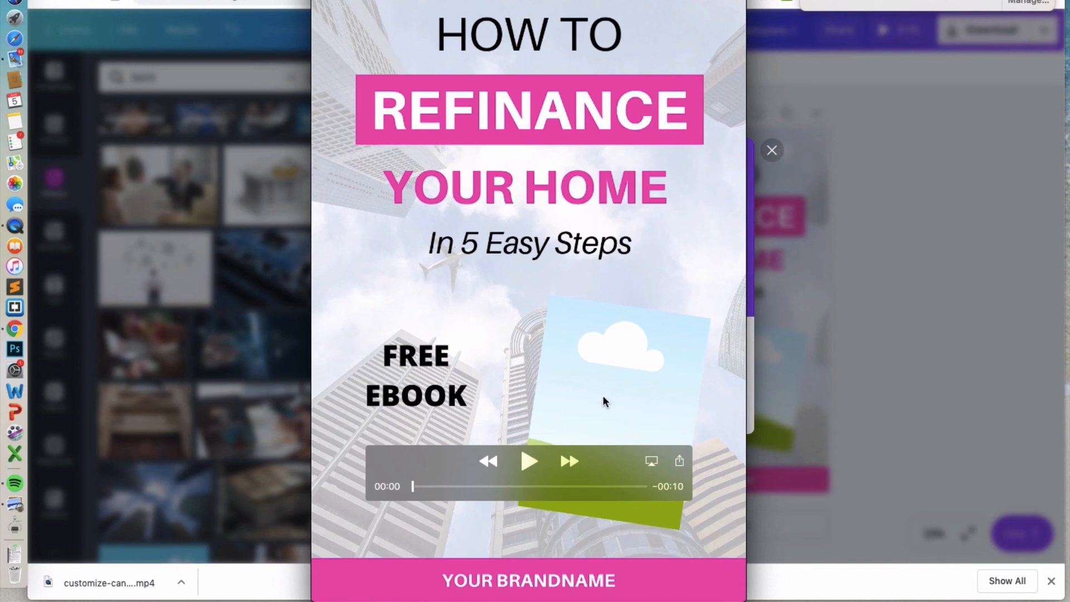
click(528, 461)
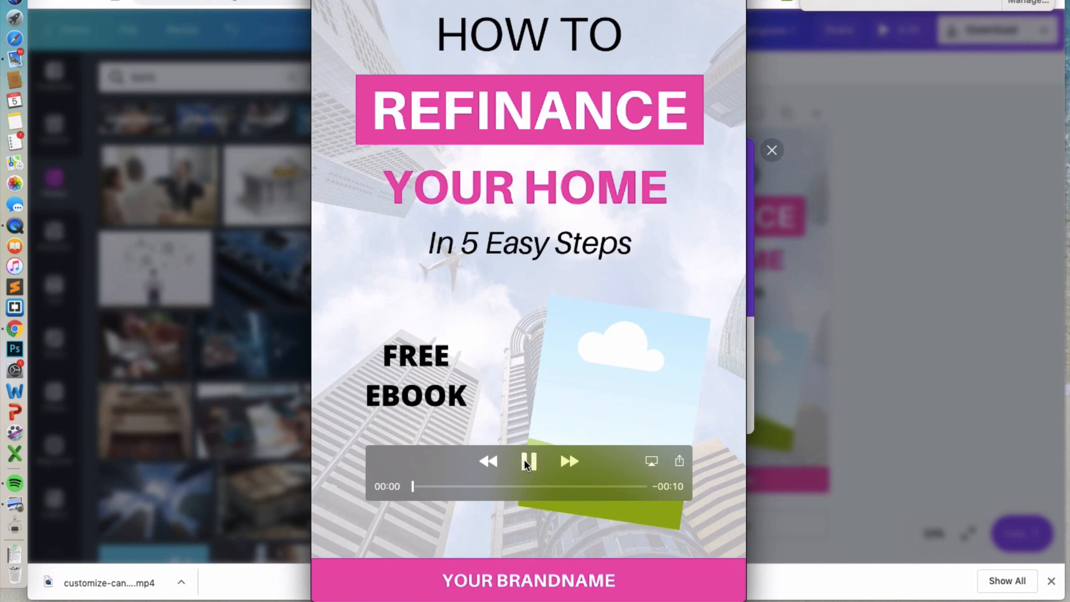